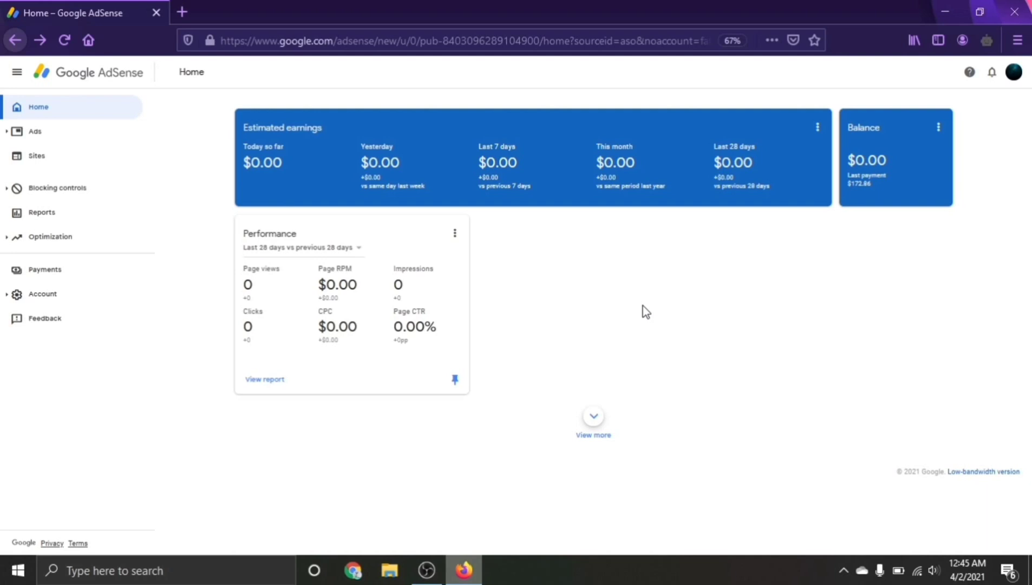
- Go to the AdSense Payments page to see earnings and the tax-info warning
left_click(88, 277)
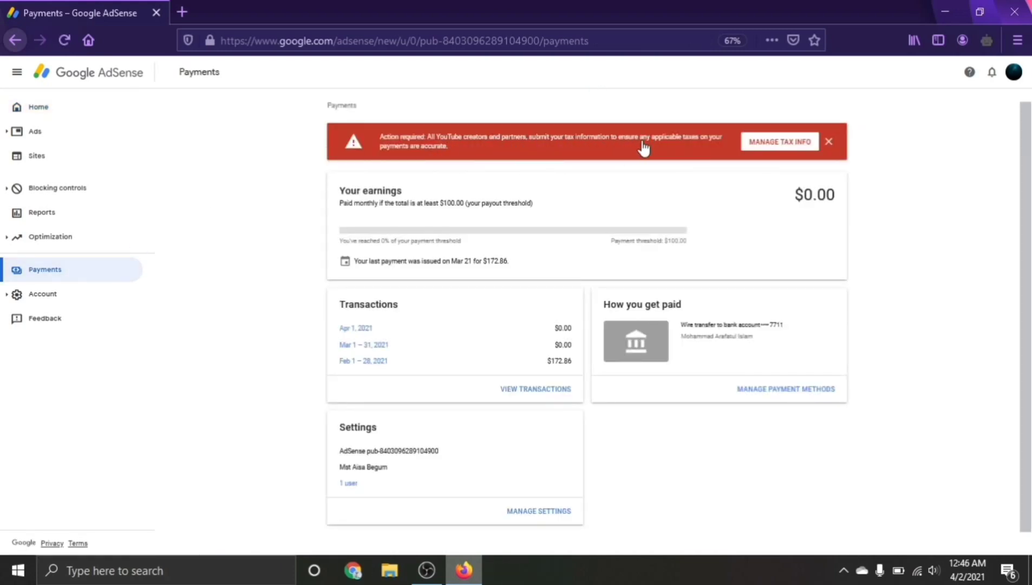
- From Manage tax info, start adding United States tax info
left_click(777, 145)
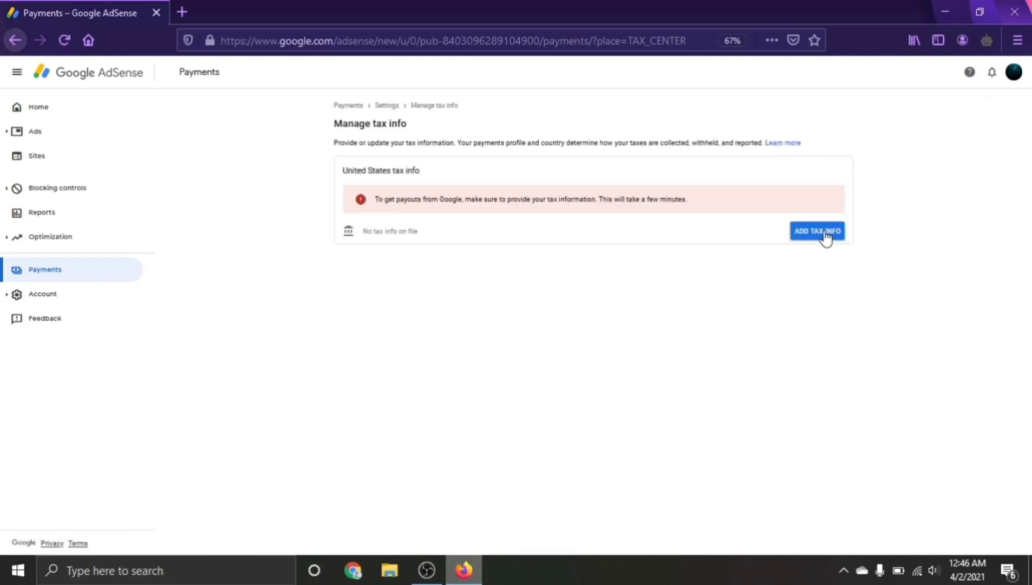
left_click(826, 238)
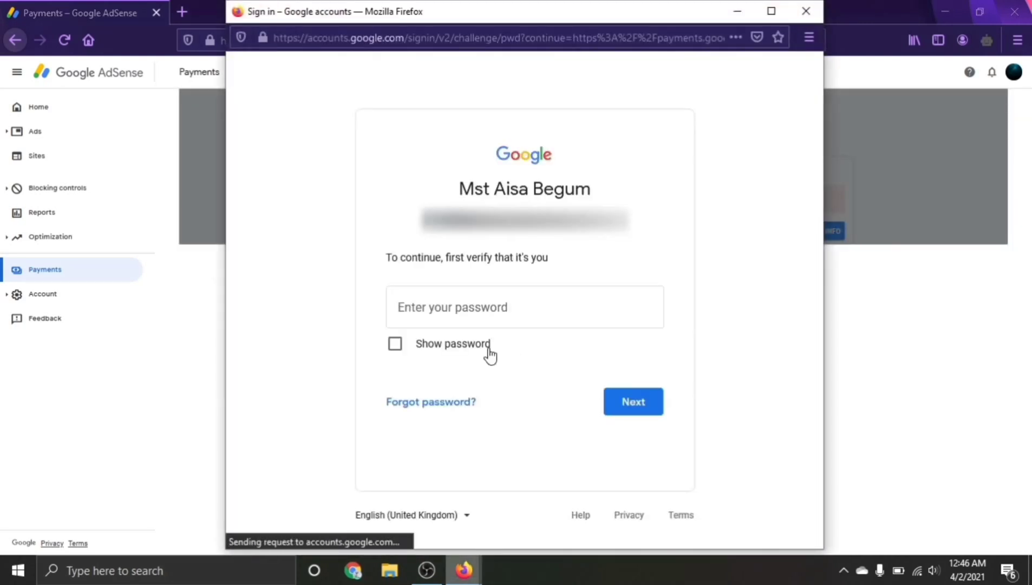
- Verify the Google account password to reach the US tax info questionnaire
left_click(498, 318)
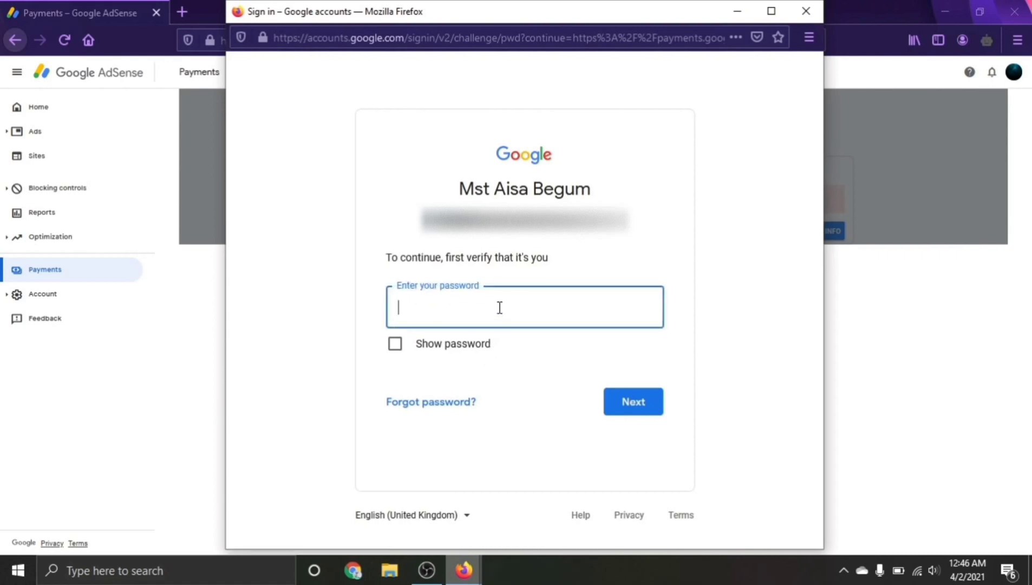
type("••••")
left_click(640, 406)
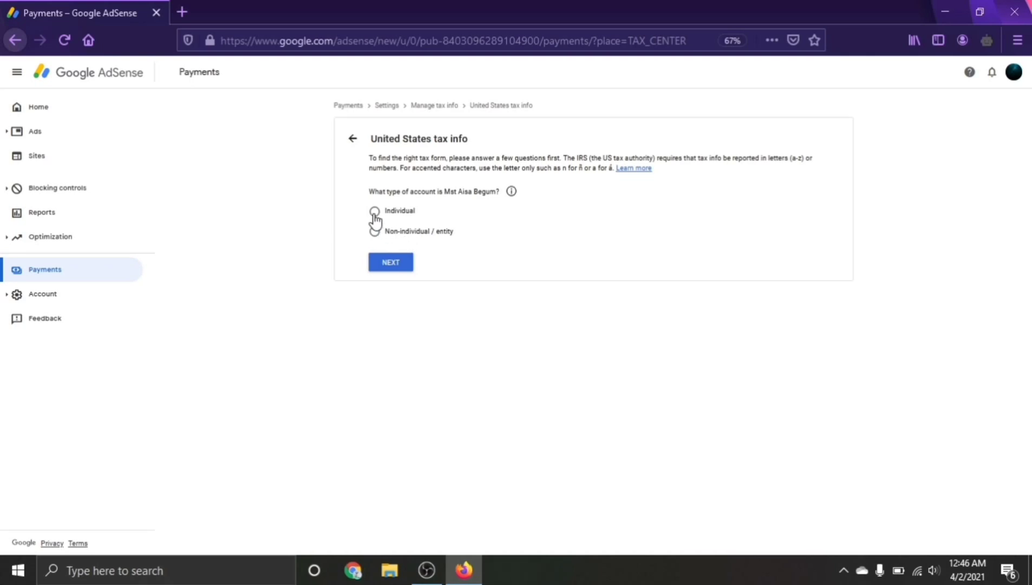
- Declare an Individual account that is not a US citizen or resident
left_click(374, 213)
left_click(392, 264)
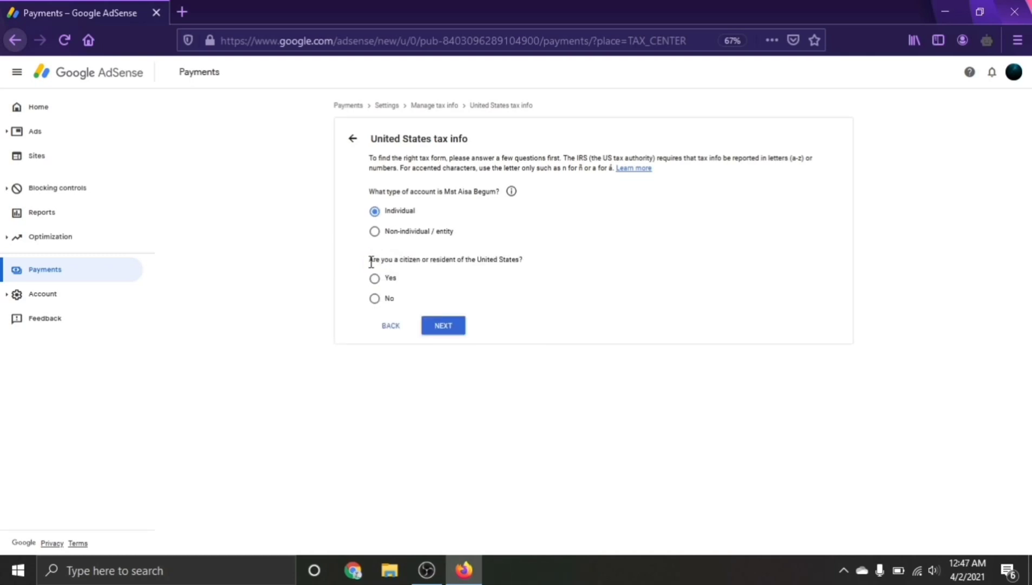
left_click_drag(368, 261, 518, 262)
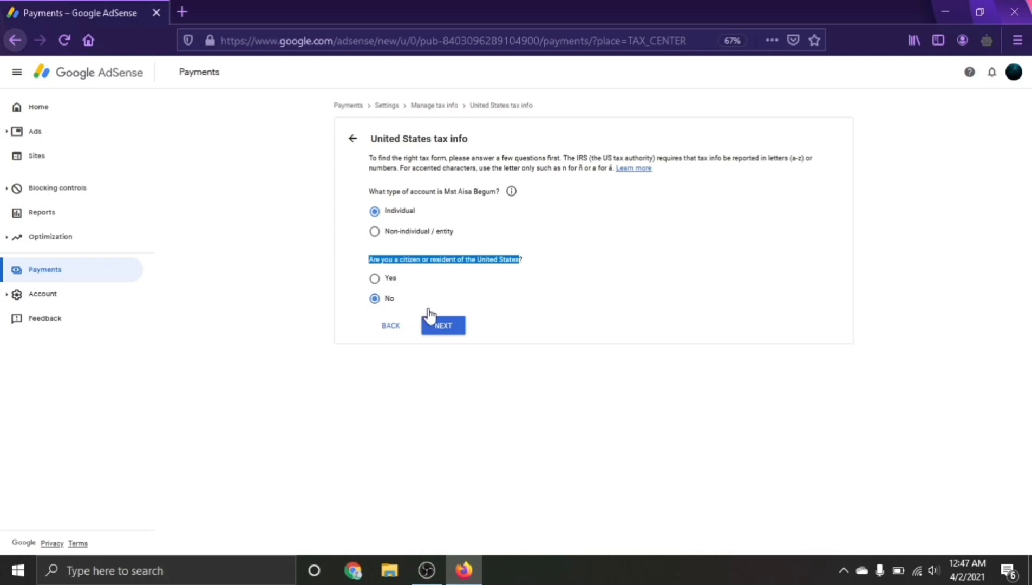
left_click(444, 329)
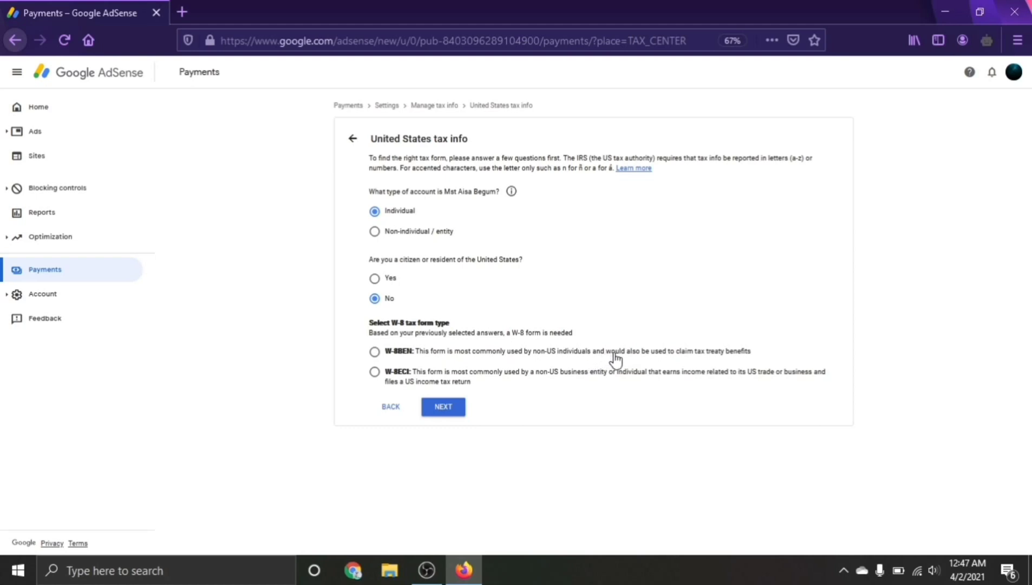
- Choose the W-8BEN form type and start the form
left_click(374, 352)
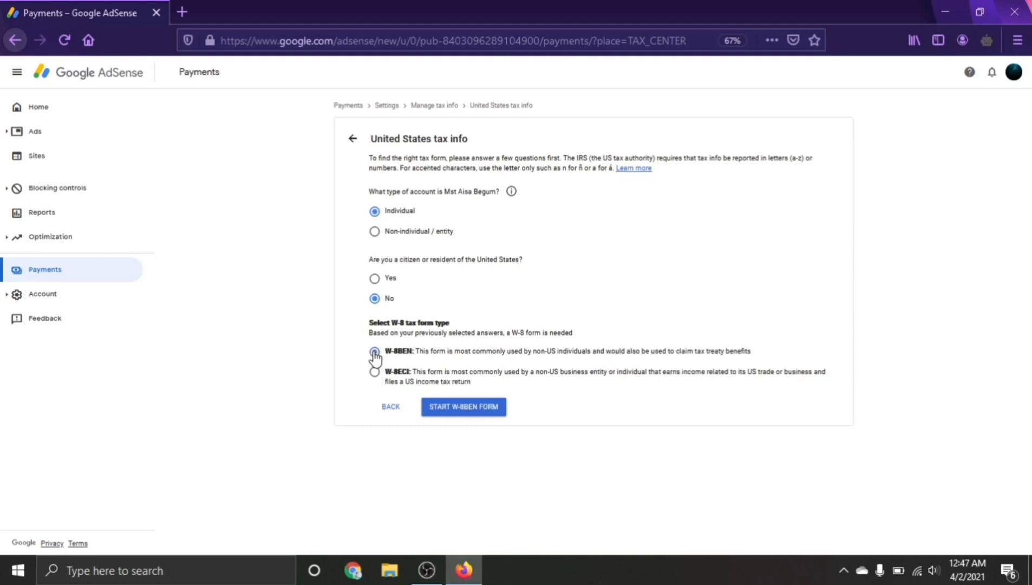
left_click(479, 407)
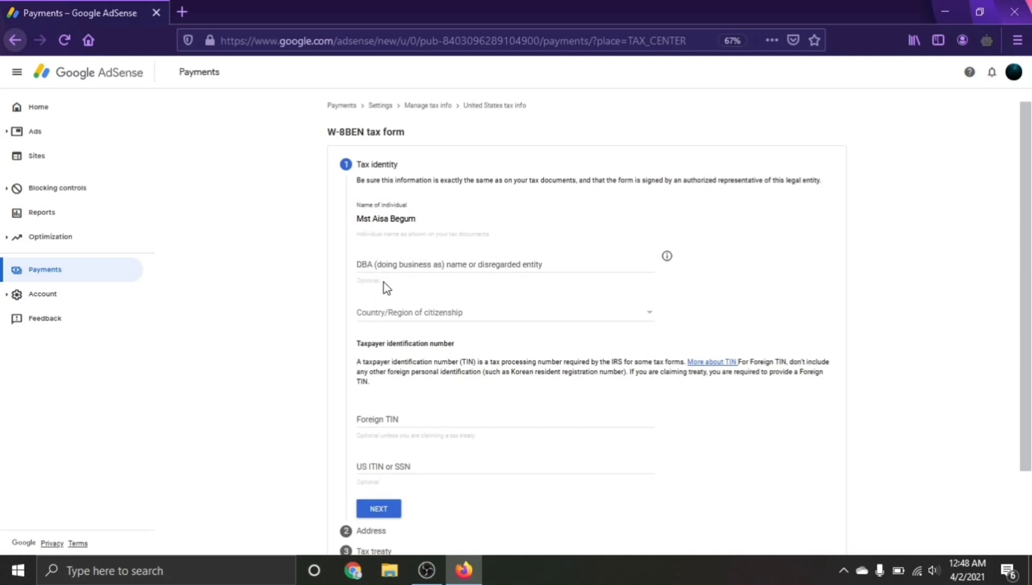
- Set Country/Region of citizenship to Bangladesh on the Tax identity step
left_click(433, 322)
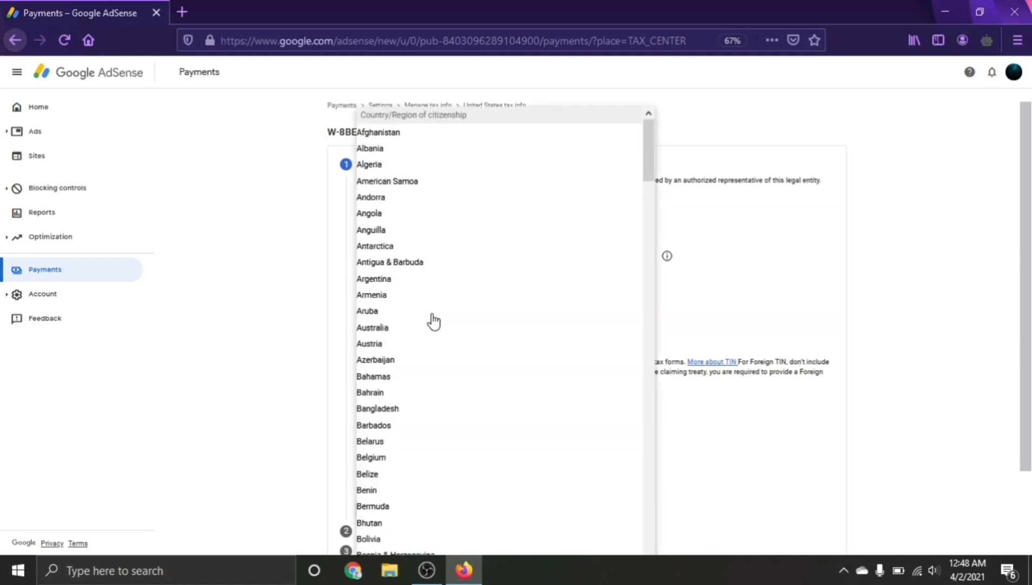
left_click(393, 413)
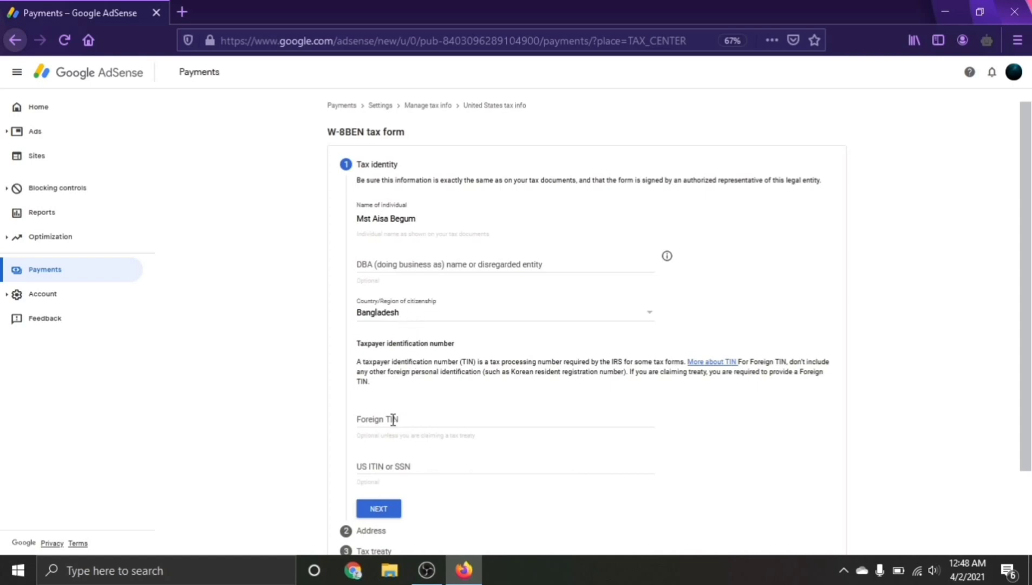
scroll(398, 425, "down", 3)
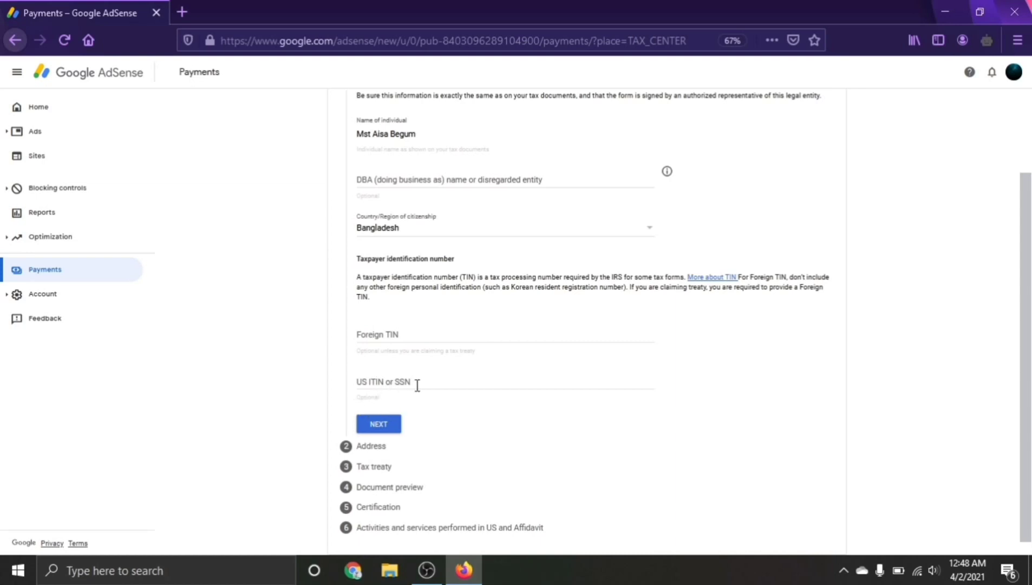
- Enter the residence address as a PO box, with mailing address the same as residence
left_click(380, 425)
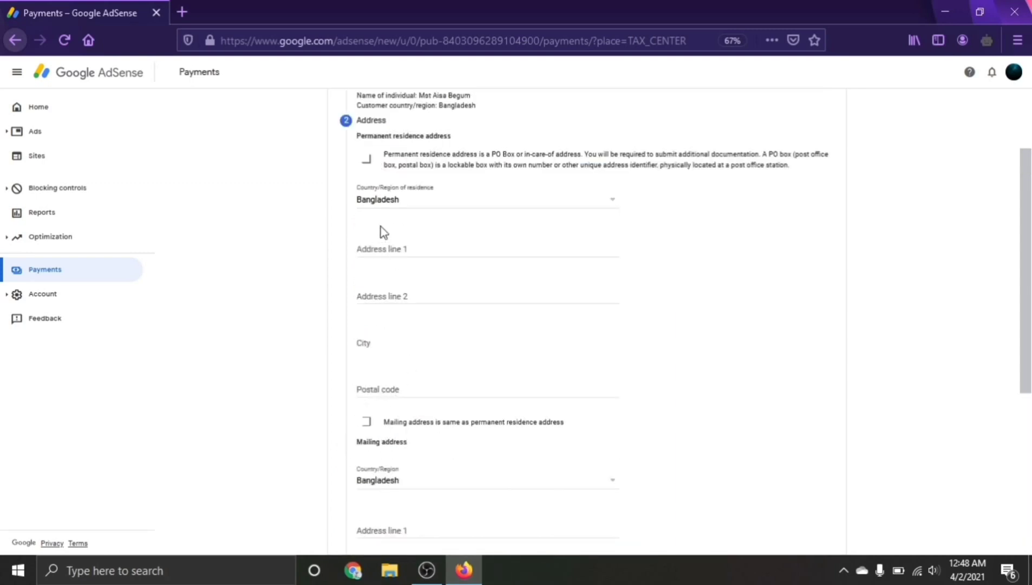
left_click(367, 158)
left_click(415, 249)
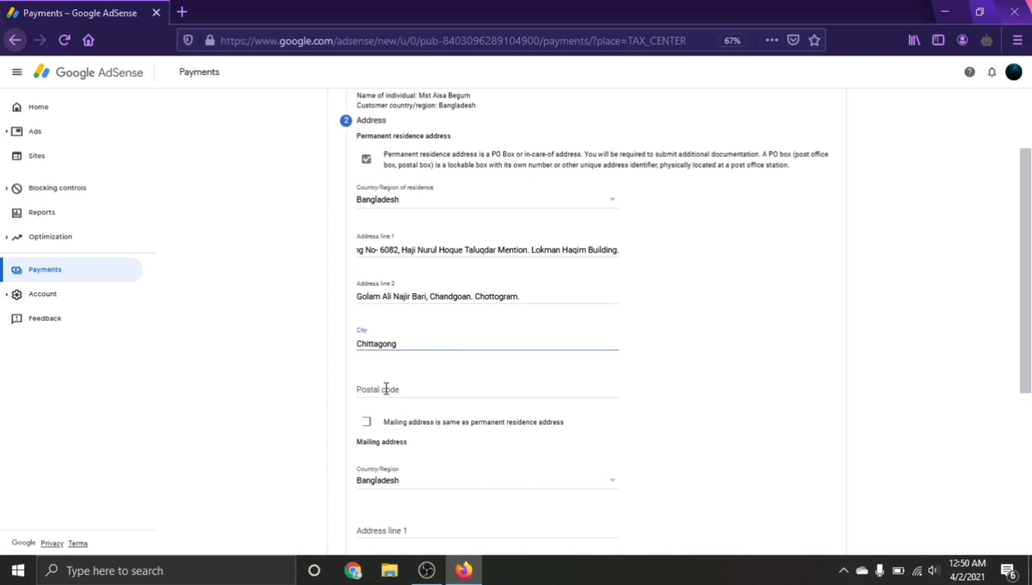
left_click(388, 390)
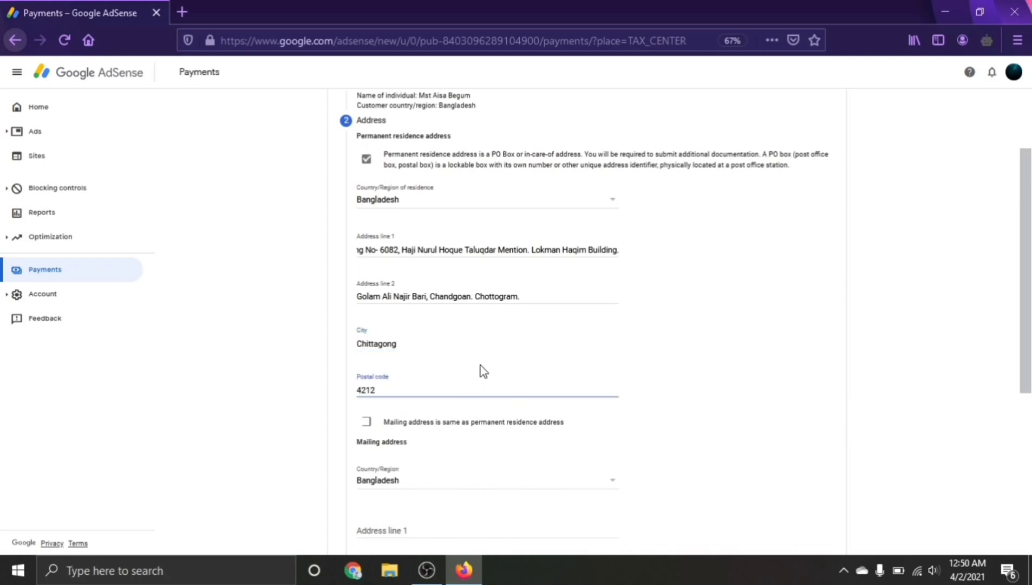
type("4212")
scroll(366, 427, "down", 5)
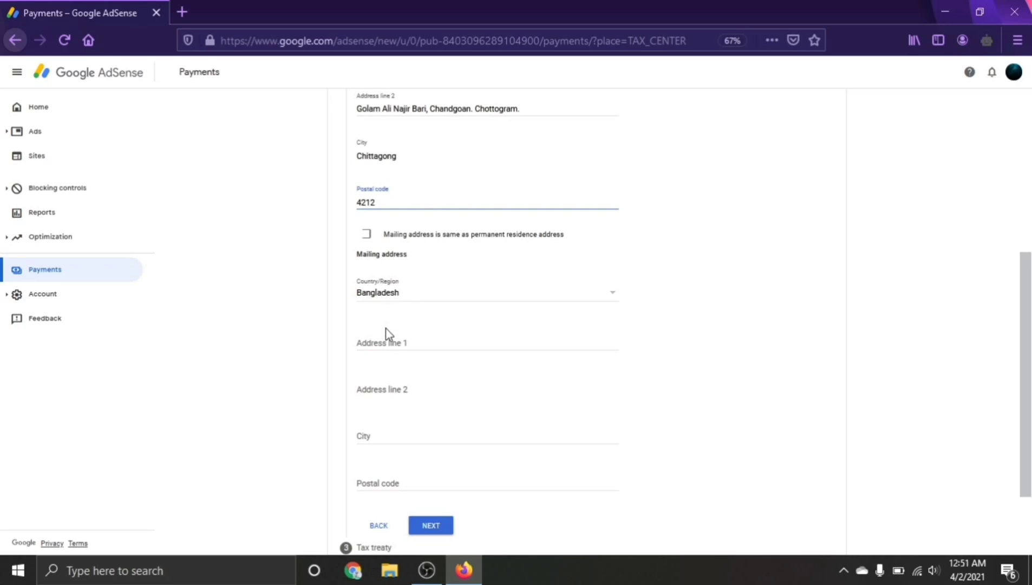
left_click(367, 235)
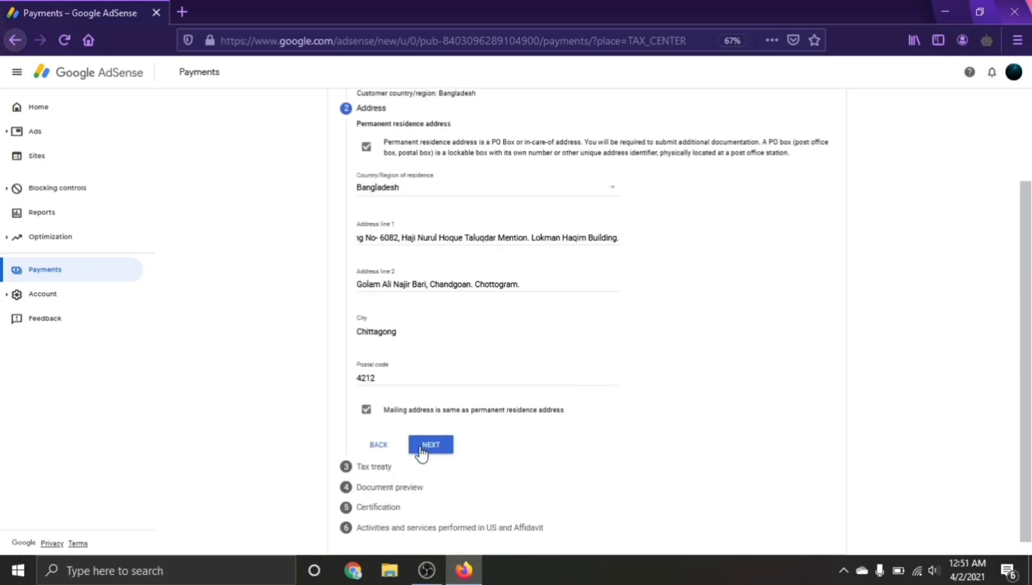
left_click(432, 445)
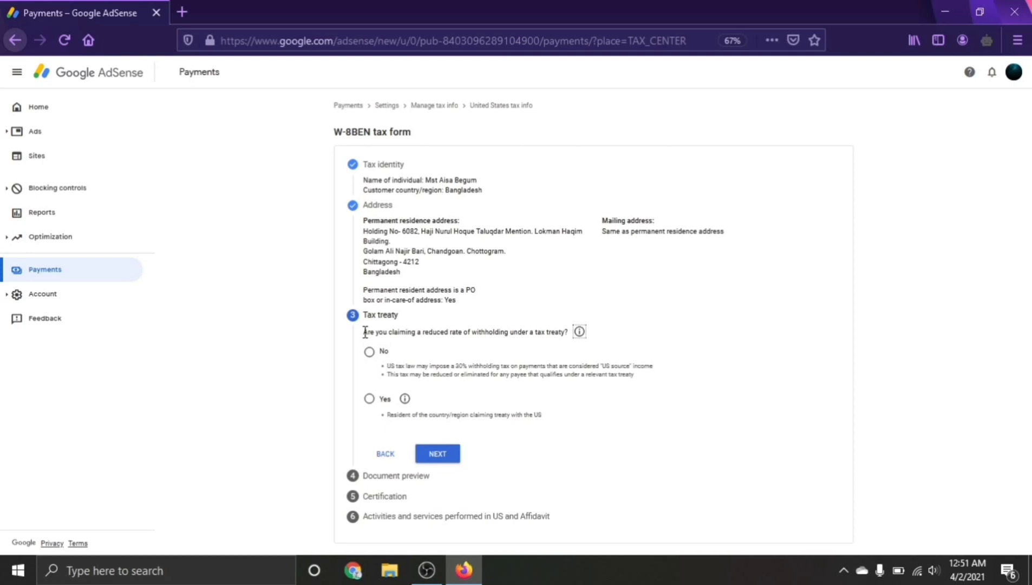
- Answer No to claiming a reduced tax-treaty withholding rate and submit
left_click_drag(365, 333, 565, 331)
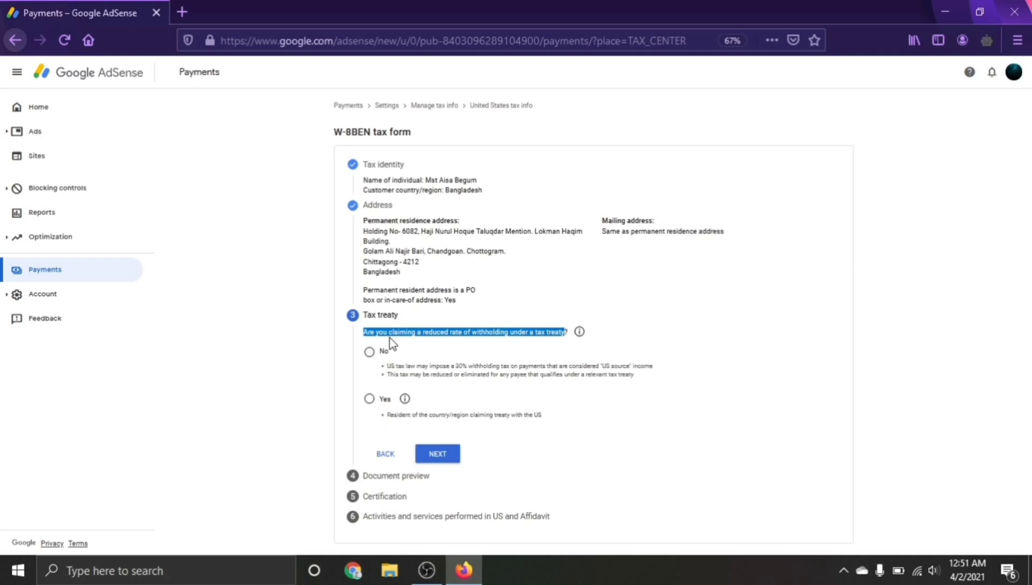
left_click(417, 332)
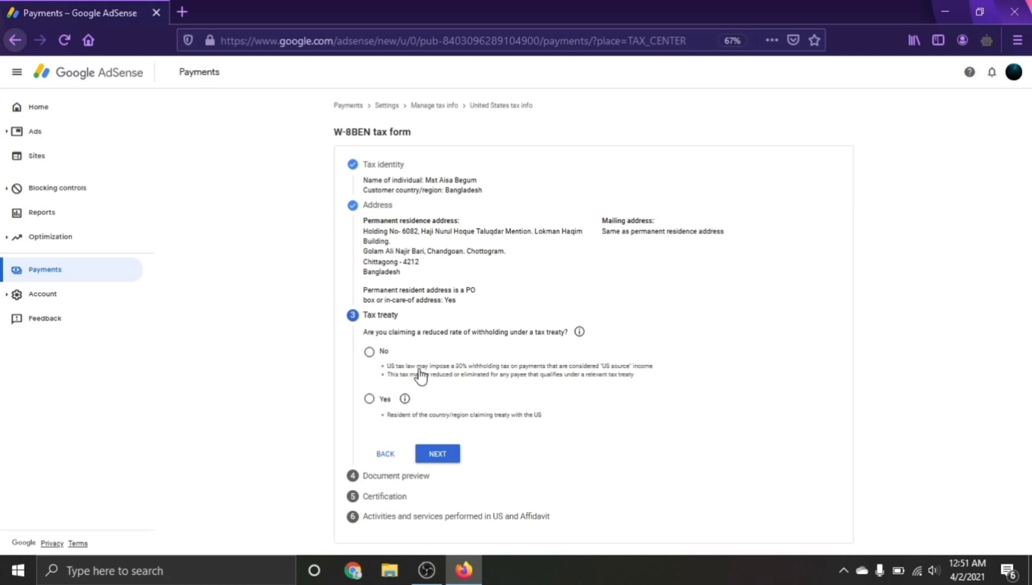
left_click(447, 374)
left_click_drag(456, 367, 473, 367)
left_click(474, 367)
left_click(438, 456)
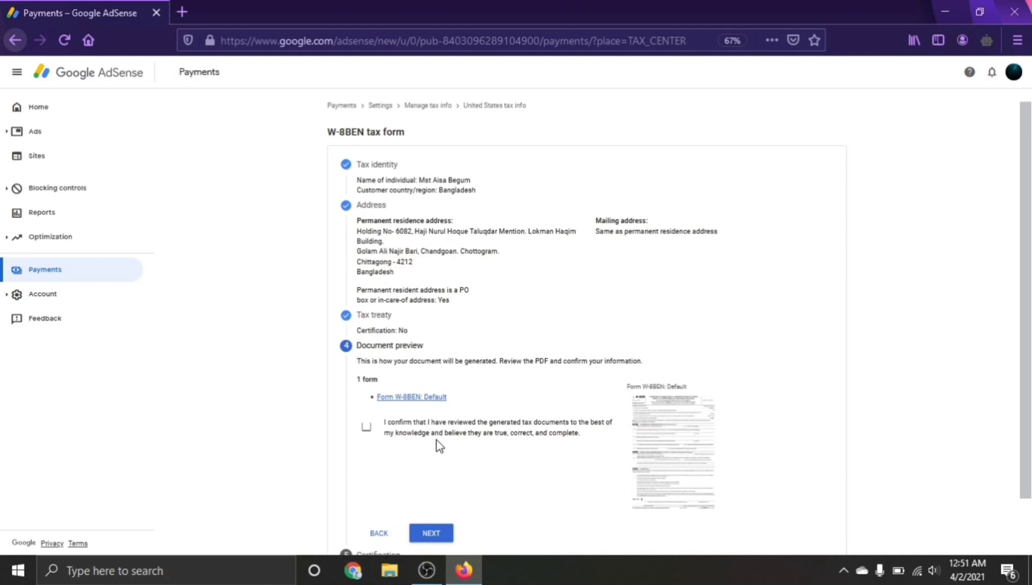
- Confirm the generated W-8BEN documents were reviewed and advance to Certification
left_click(367, 428)
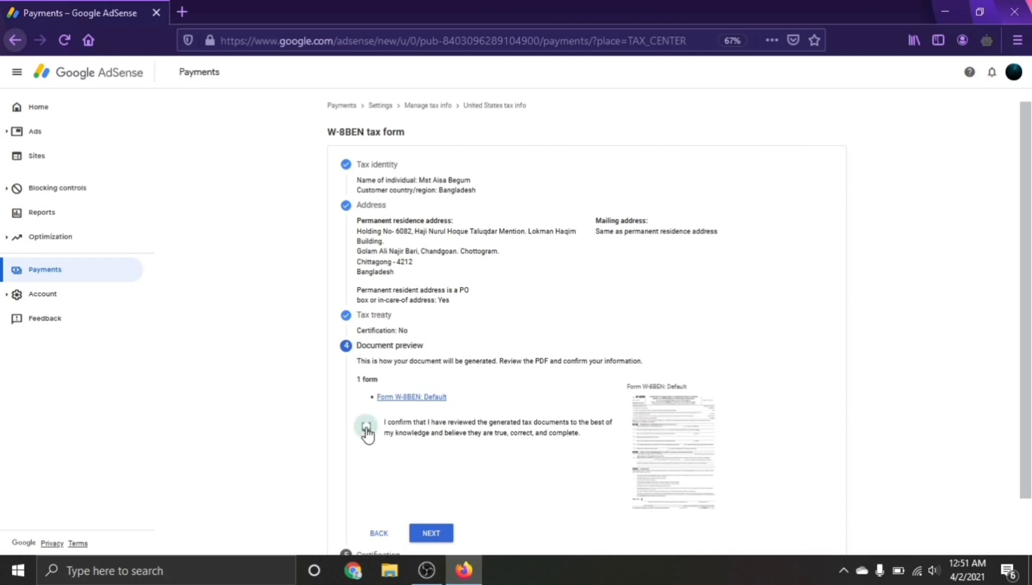
left_click(432, 534)
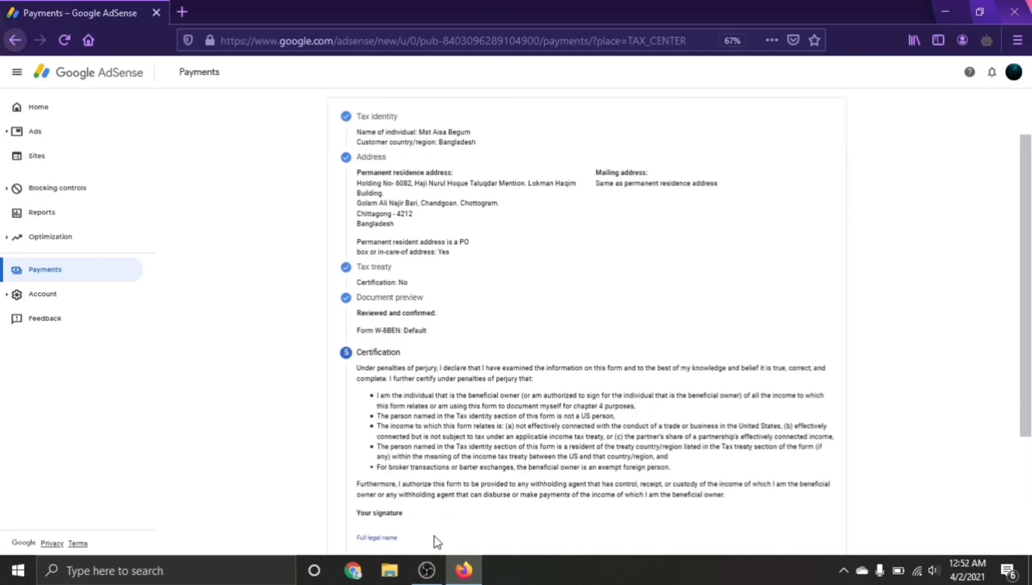
- Sign the certification by entering the signer's full legal name
scroll(437, 541, "down", 3)
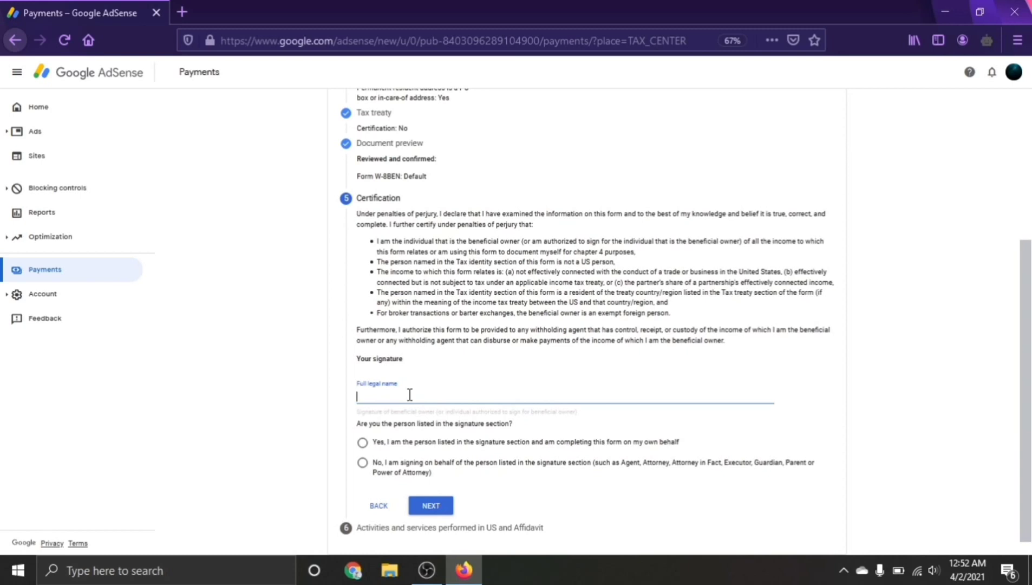
left_click(501, 406)
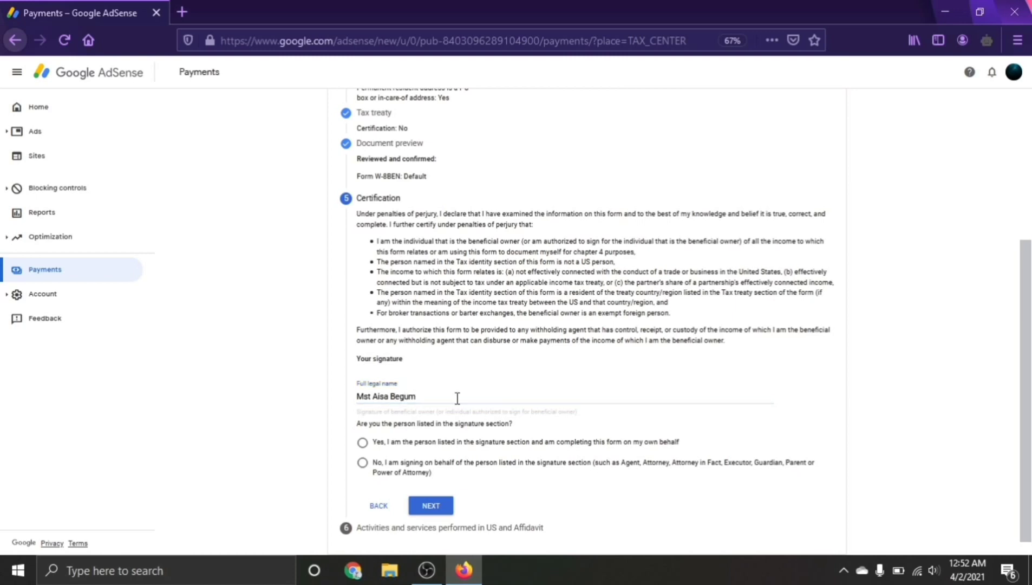
left_click(458, 398)
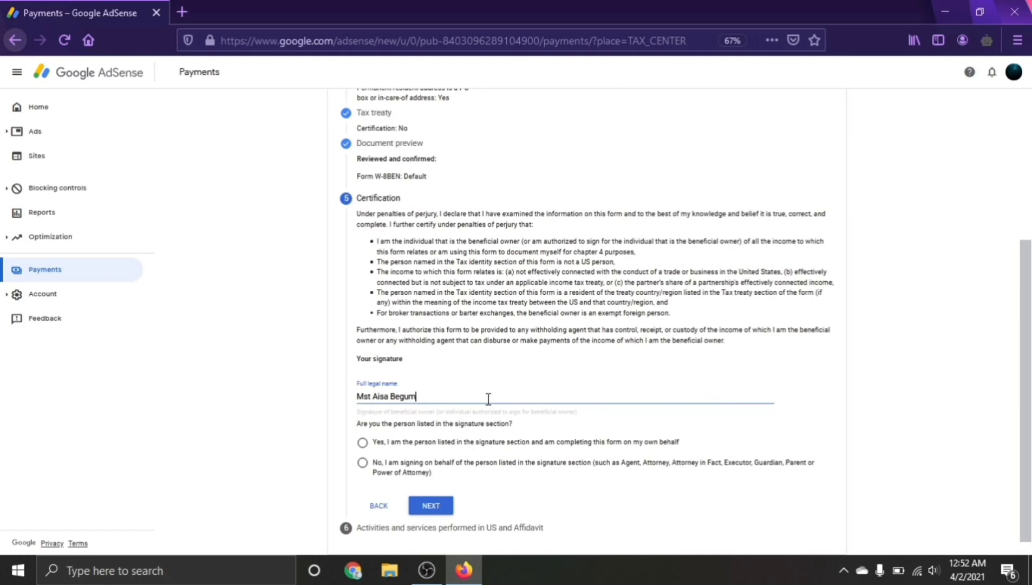
left_click(433, 408)
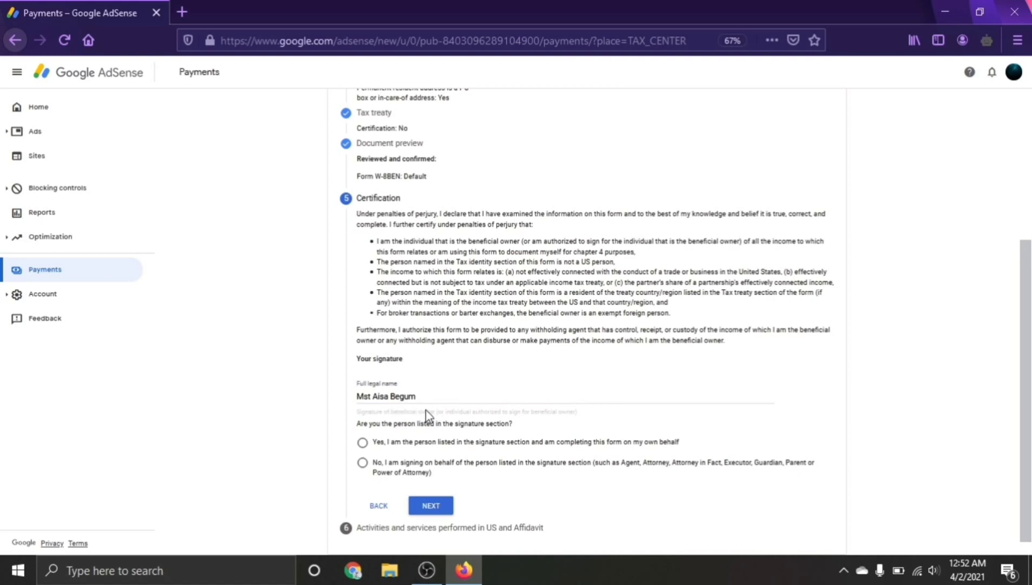
- Declare 'Yes, I am the person listed' and complete the certification
left_click_drag(358, 424, 510, 424)
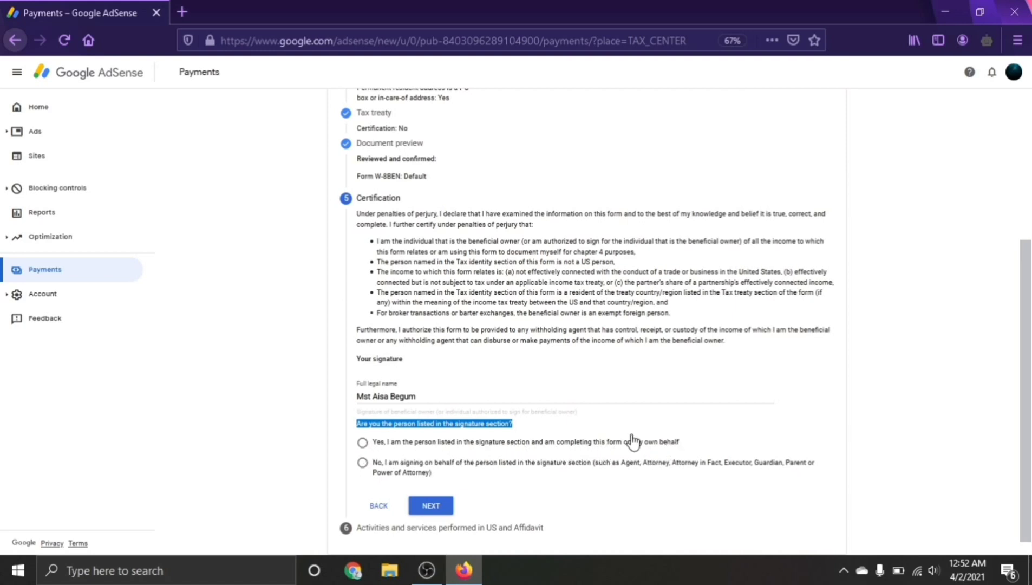
left_click(363, 442)
left_click(434, 506)
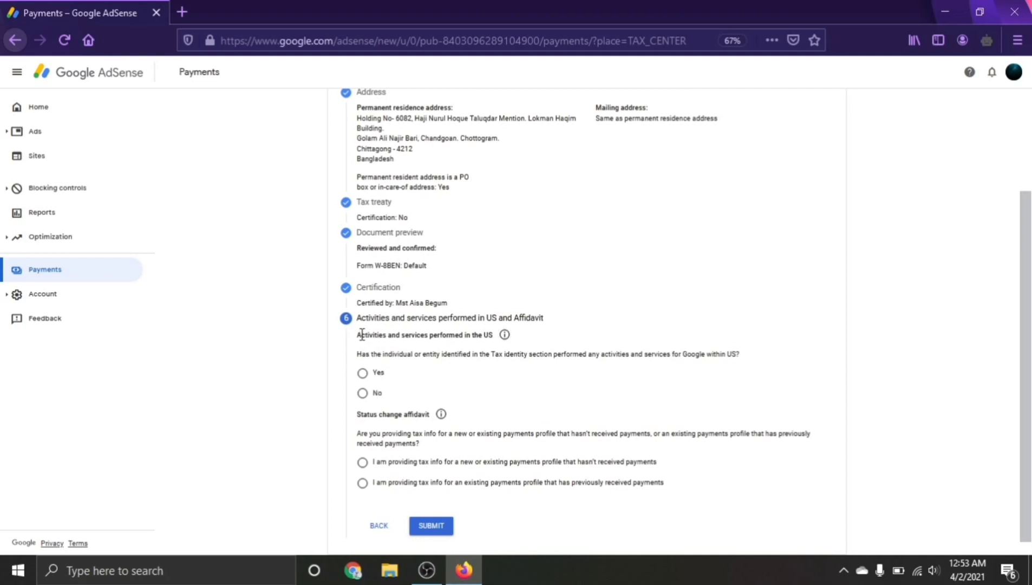
- Answer No to US activities and certify all services are performed outside the US
left_click_drag(356, 336, 496, 341)
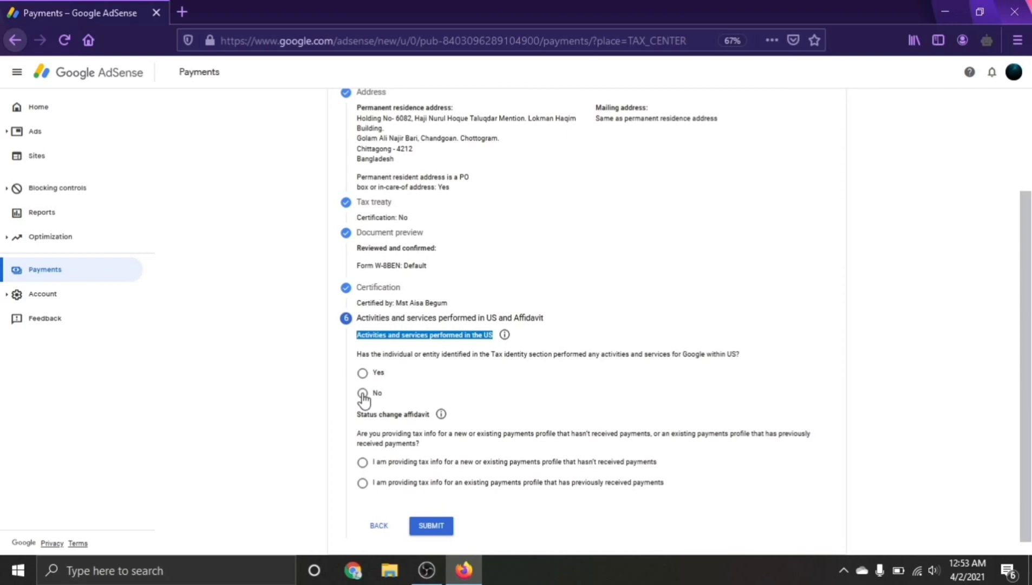
left_click(363, 393)
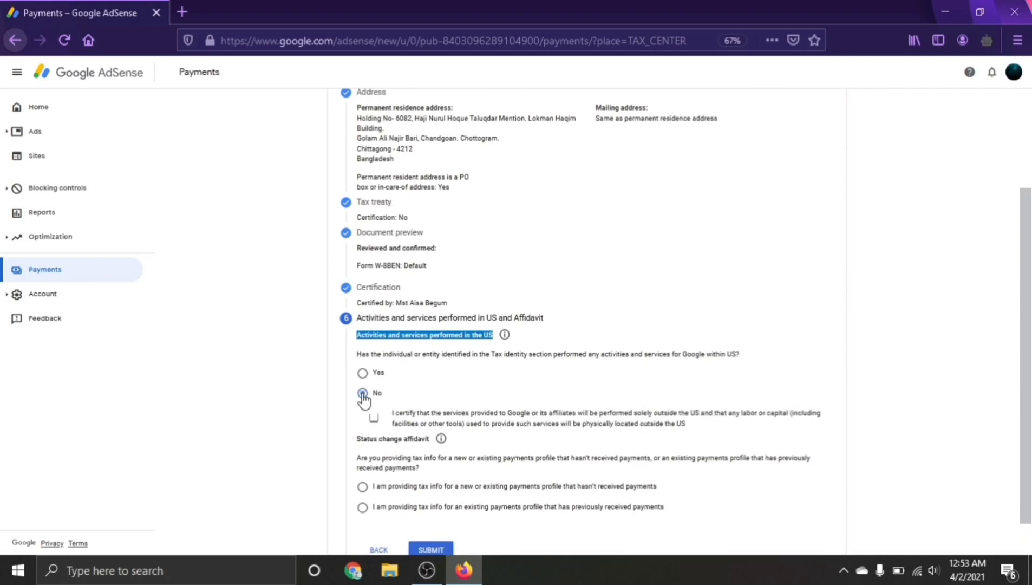
left_click(374, 418)
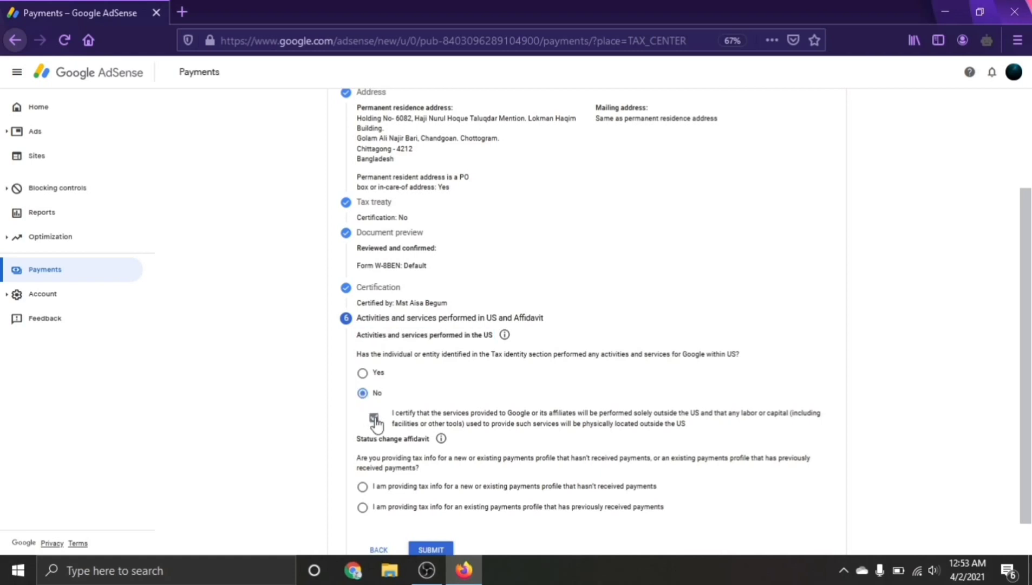
- Highlight the Status change affidavit heading and its question for review
scroll(376, 423, "down", 1)
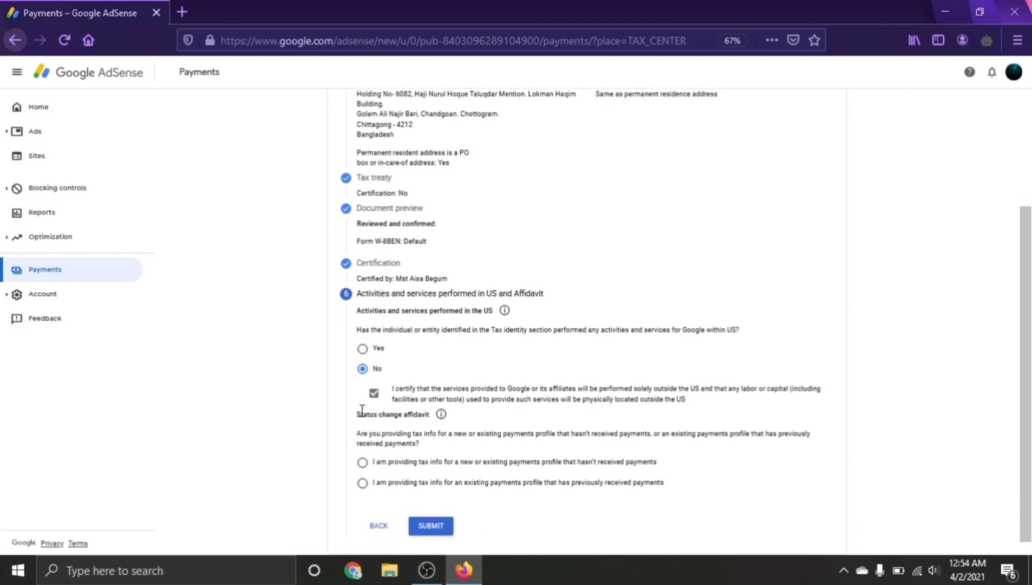
left_click_drag(356, 414, 431, 422)
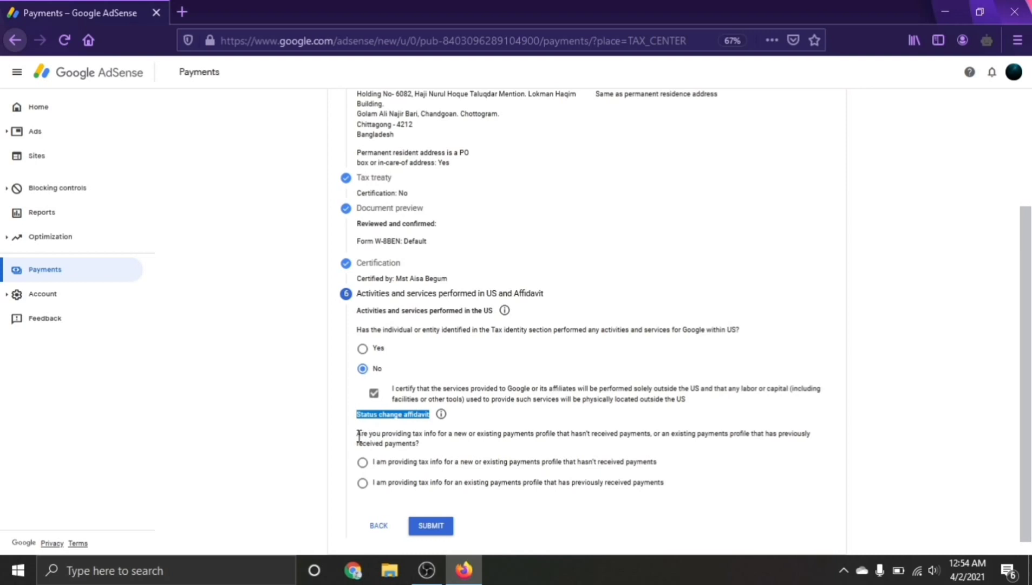
left_click(359, 436)
left_click_drag(358, 436, 481, 440)
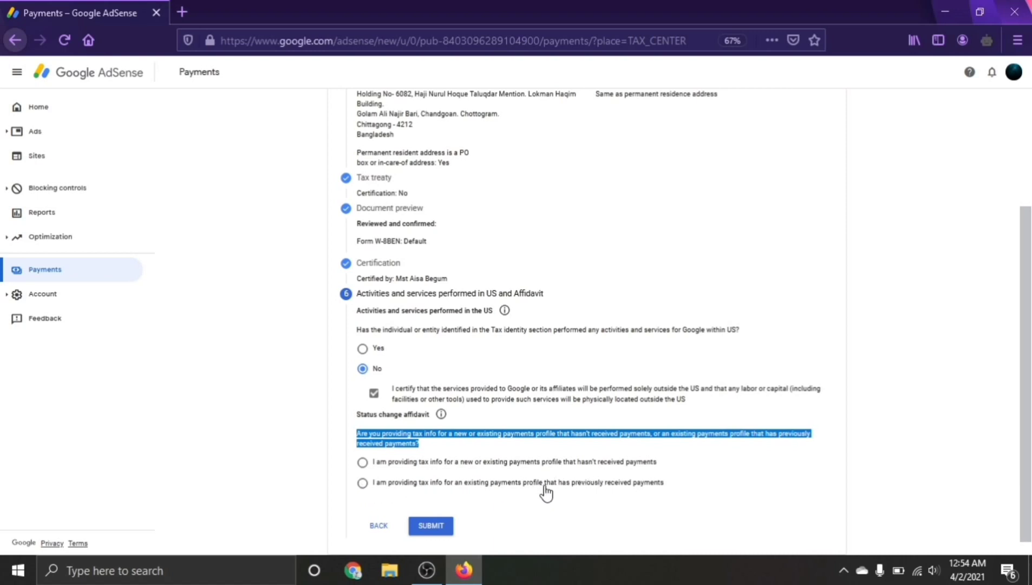
- Declare a previously paid profile with unchanged tax info, accept the perjury declaration, and submit the W-8BEN
left_click(362, 483)
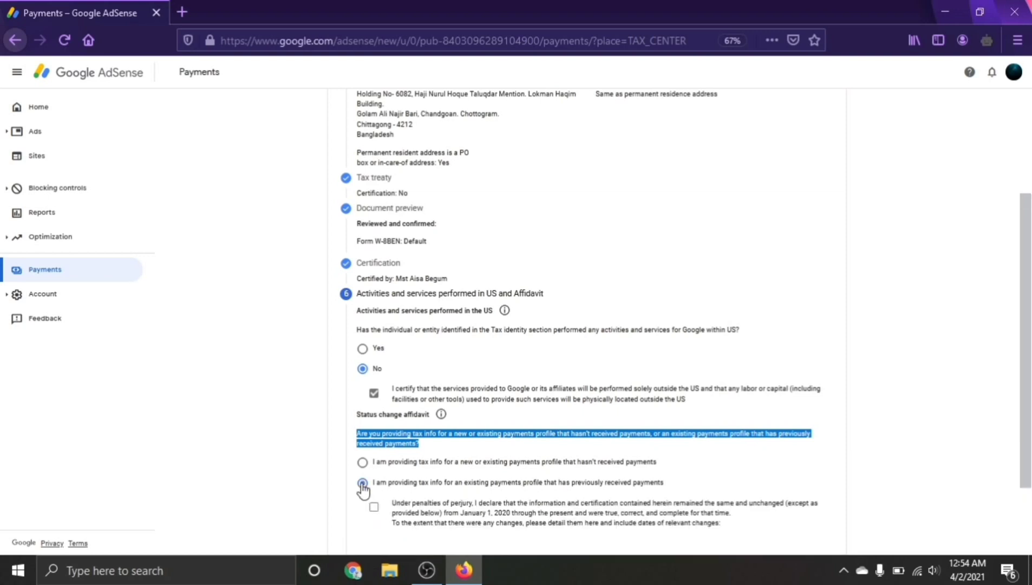
scroll(362, 490, "down", 2)
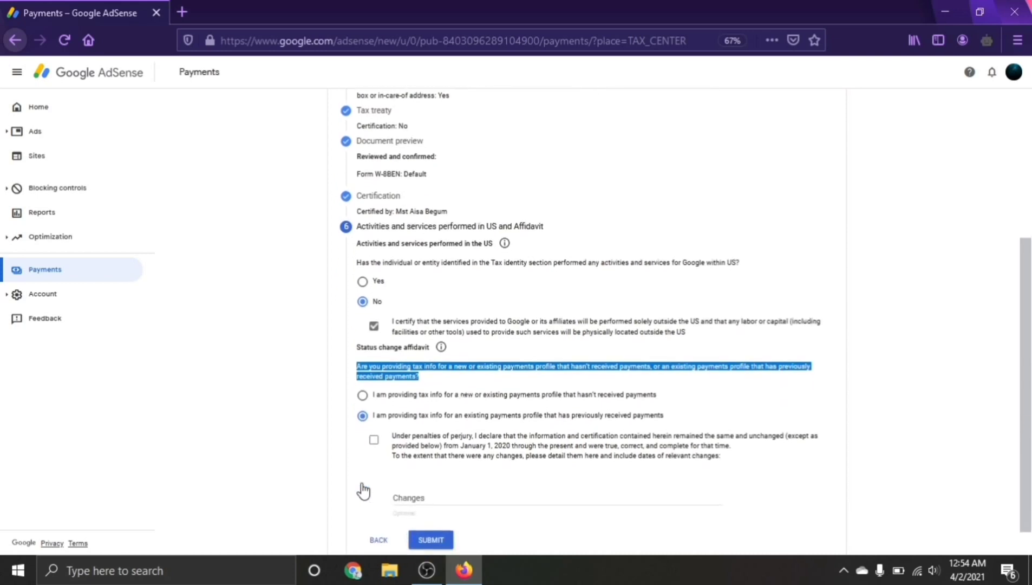
left_click(373, 440)
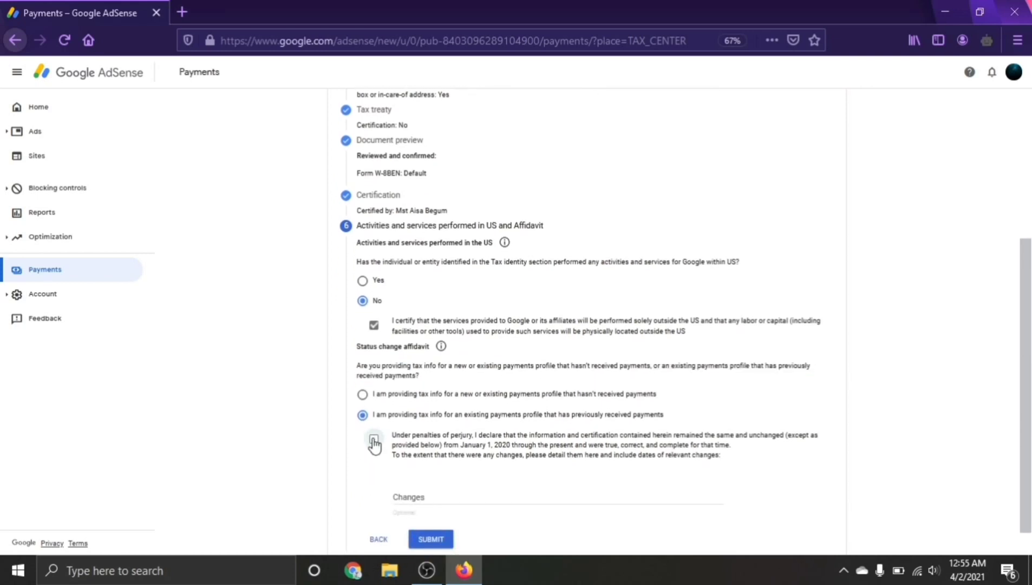
scroll(458, 503, "down", 1)
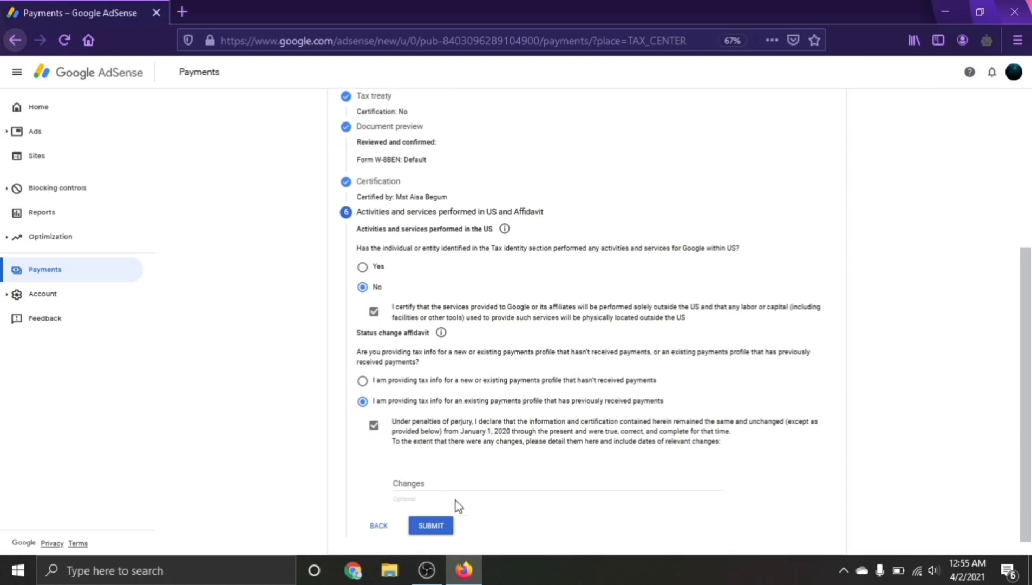
left_click(428, 525)
- Confirm submission and review the approved W-8BEN's 30% motion picture, copyright and services withholding rates
left_click(425, 527)
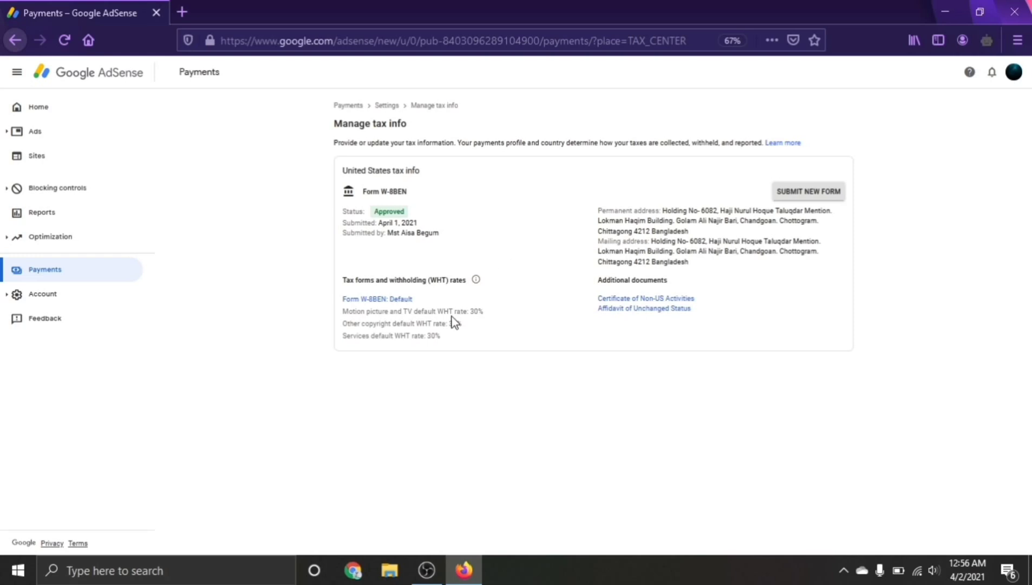
left_click_drag(455, 311, 485, 313)
left_click(436, 323)
left_click_drag(433, 323, 477, 329)
left_click_drag(410, 336, 445, 341)
left_click(464, 334)
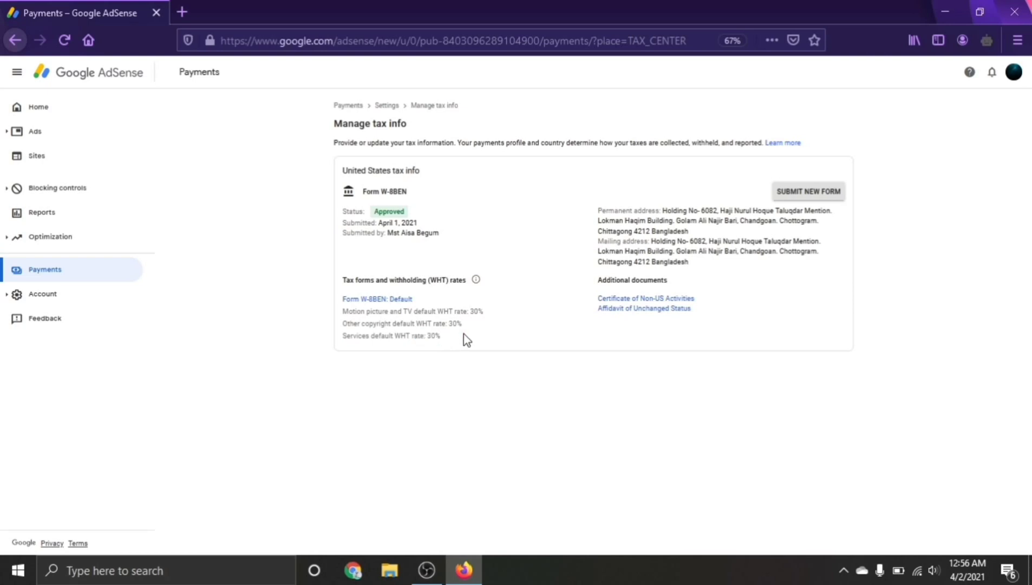